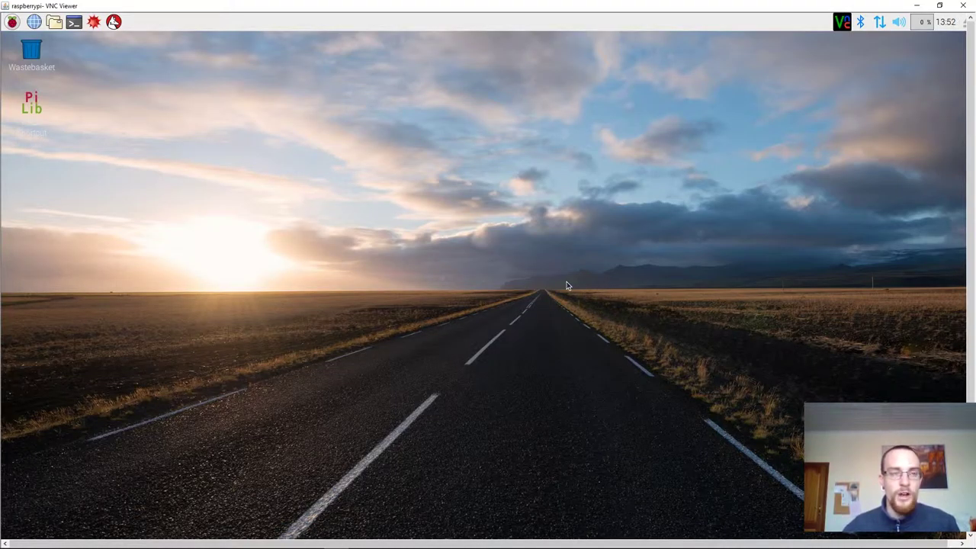
# - Log out via Menu > Shutdown, log back in with the pi user's password, and dismiss the VNC Server panel
pyautogui.click(13, 21)
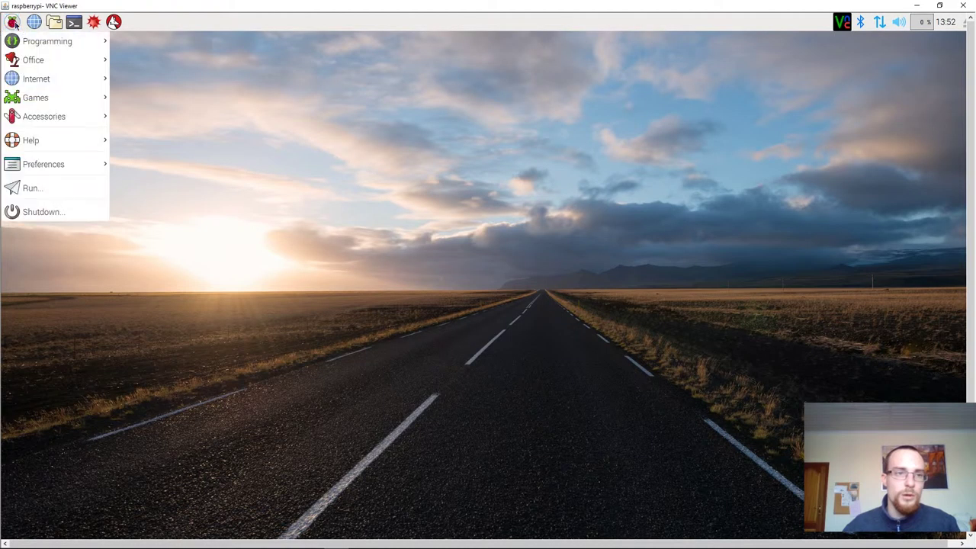
pyautogui.click(74, 211)
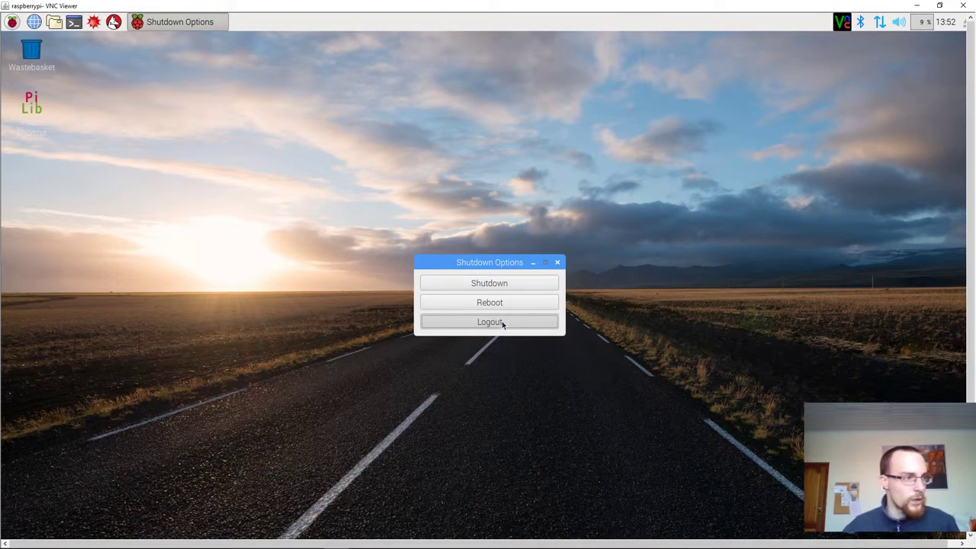
pyautogui.click(502, 322)
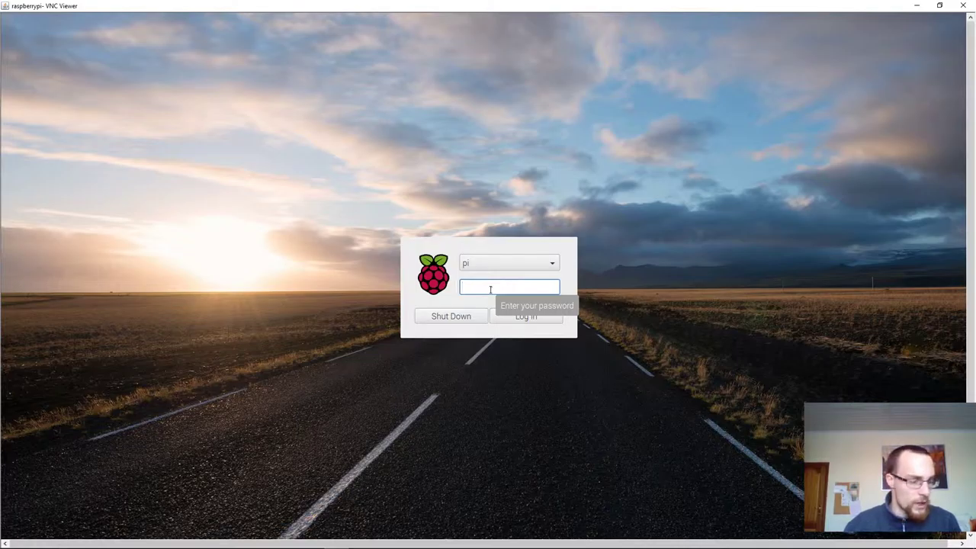
pyautogui.write('raspb')
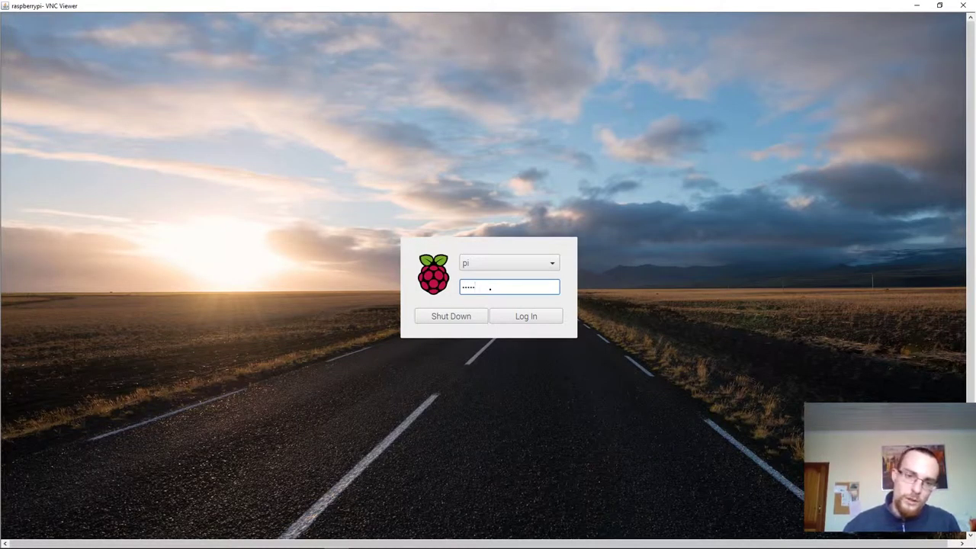
pyautogui.write('erry')
pyautogui.press('Return')
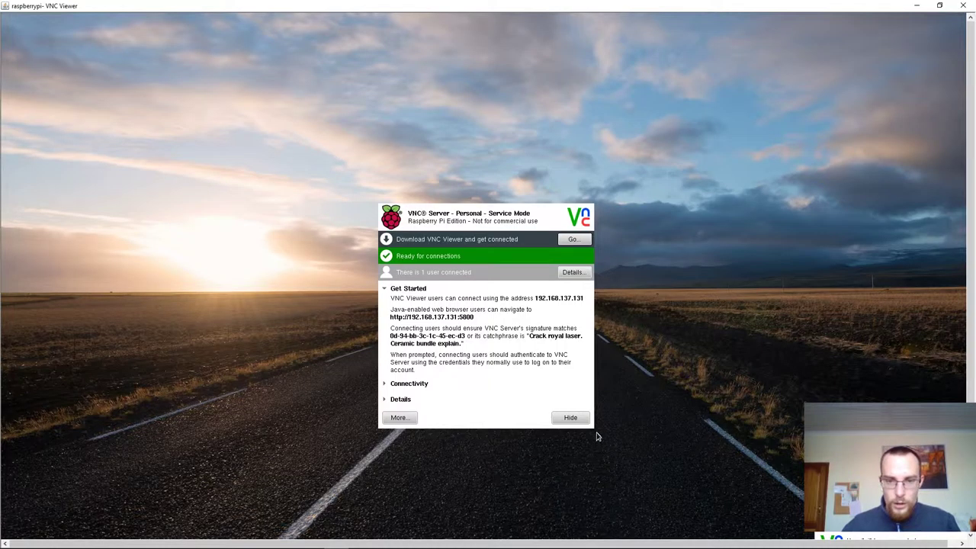
pyautogui.click(570, 417)
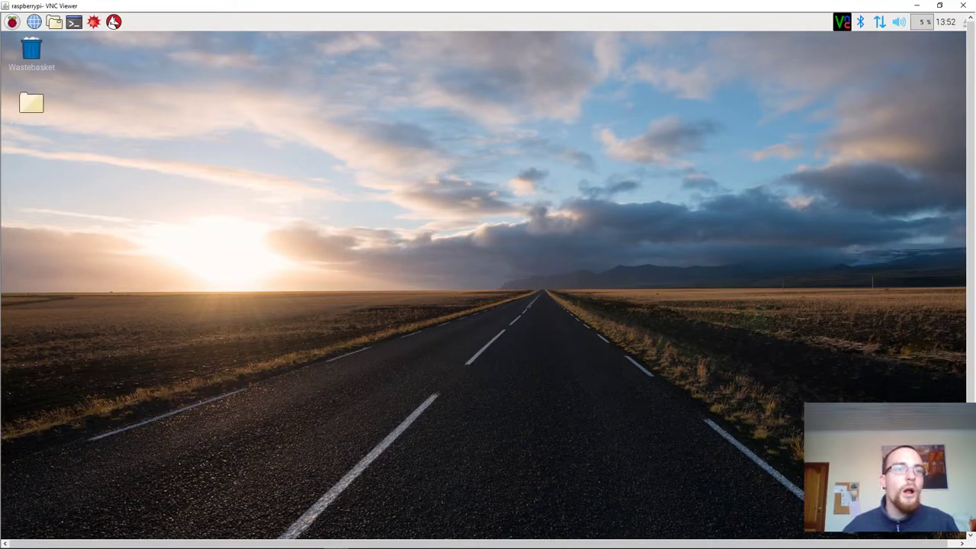
# - Open a maximized file manager at Documents/Pi_Lib/Configuration and select the second device configuration script
pyautogui.click(54, 22)
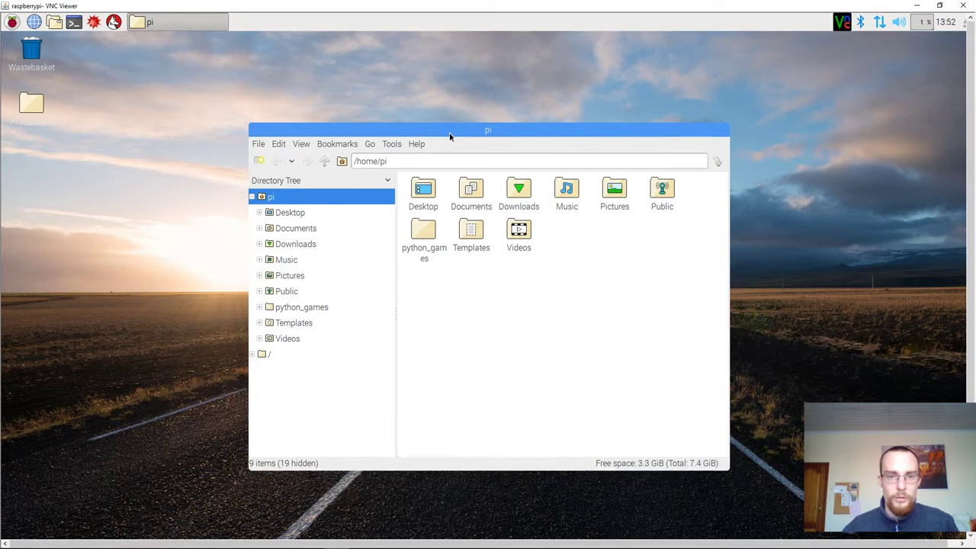
pyautogui.doubleClick(449, 132)
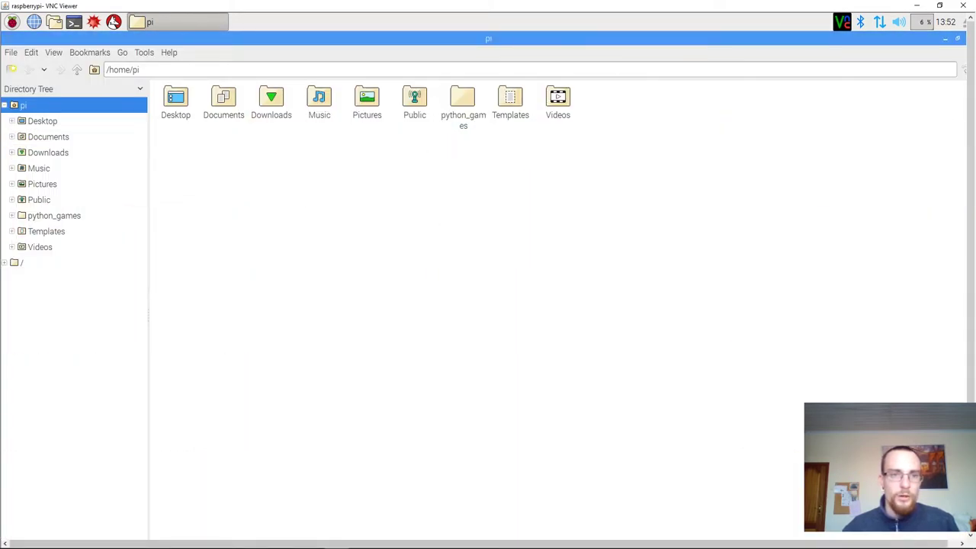
pyautogui.doubleClick(226, 99)
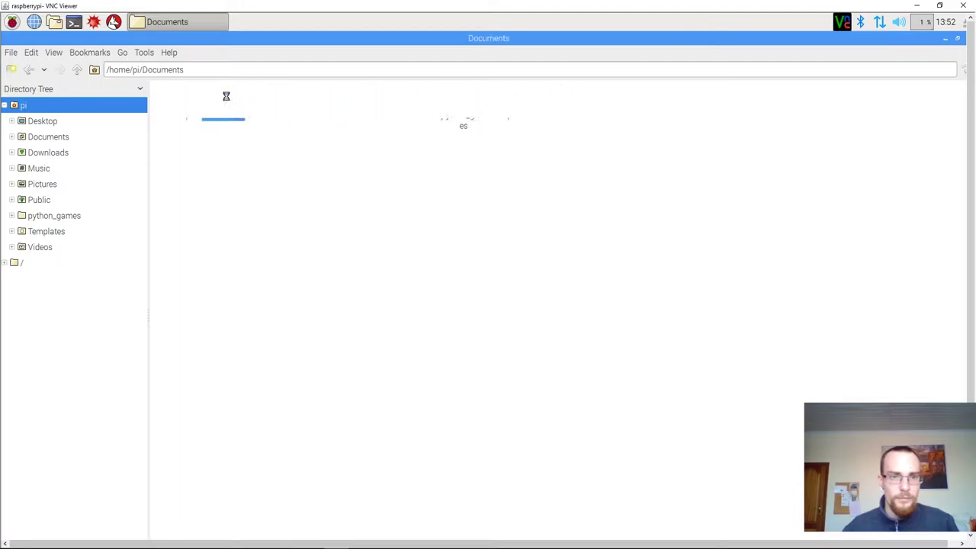
pyautogui.doubleClick(277, 105)
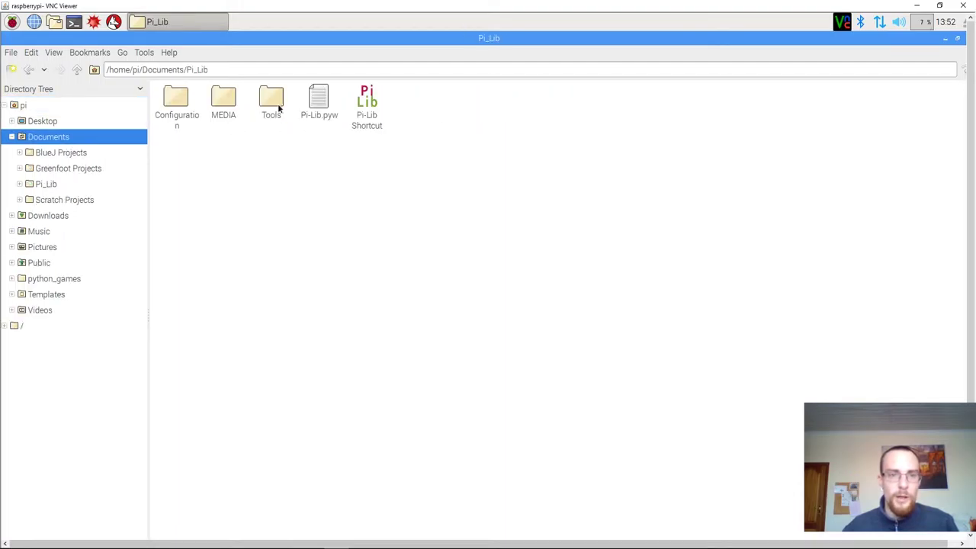
pyautogui.doubleClick(177, 100)
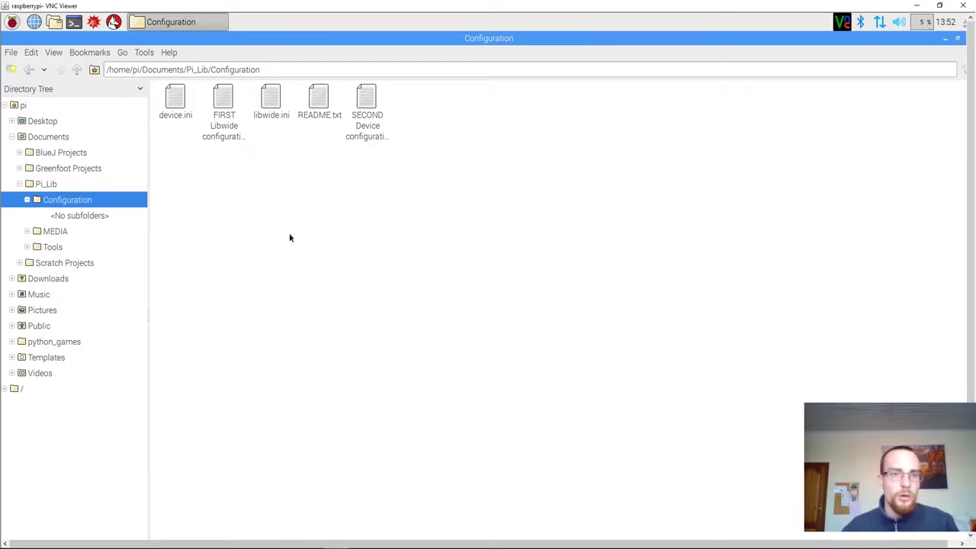
pyautogui.click(363, 143)
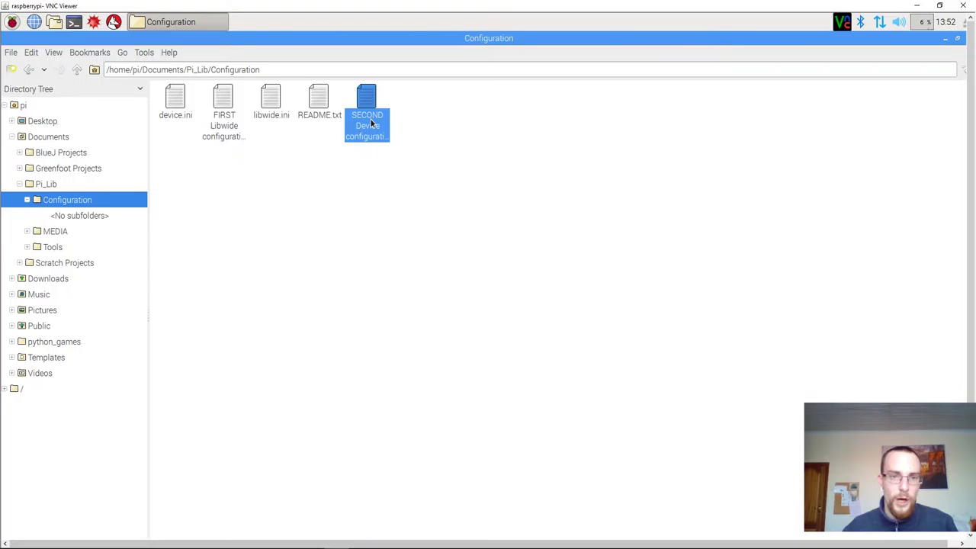
# - Run the second device configuration script and maximize its LXTerminal window
pyautogui.doubleClick(370, 119)
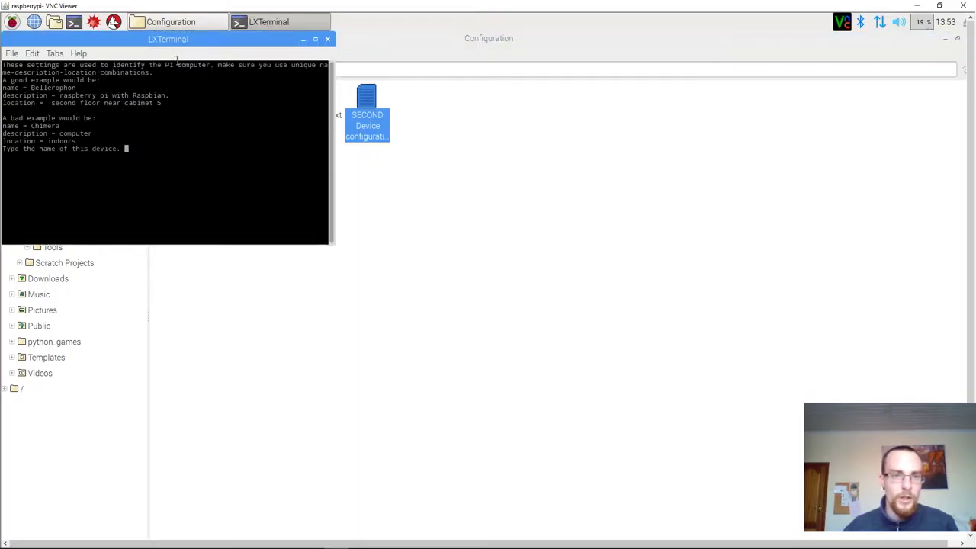
pyautogui.moveTo(178, 41); pyautogui.dragTo(406, 109)
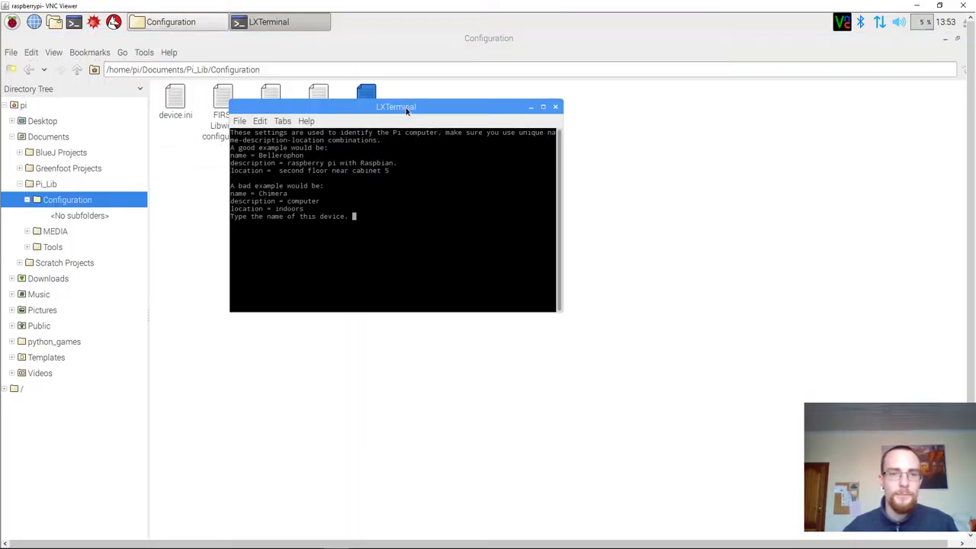
pyautogui.doubleClick(407, 108)
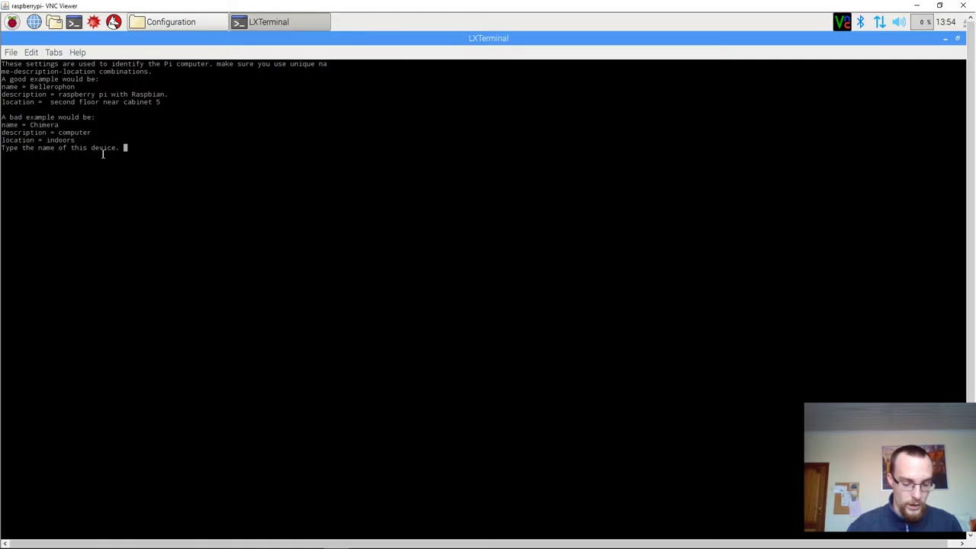
# - Answer the prompts with name Bellerophon, description 'Raspbian node 1' and location 'near cabinet 3'
pyautogui.write('Bellerophon')
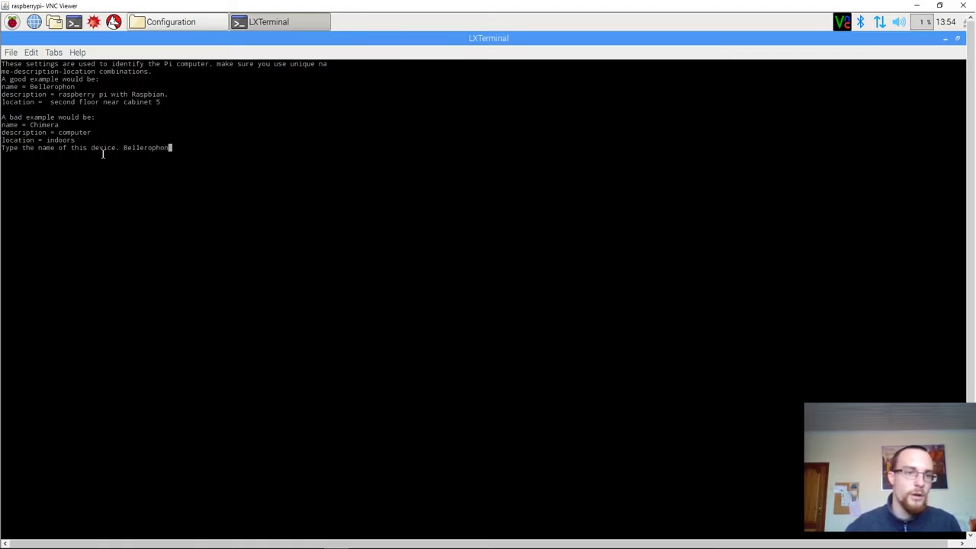
pyautogui.press('Return')
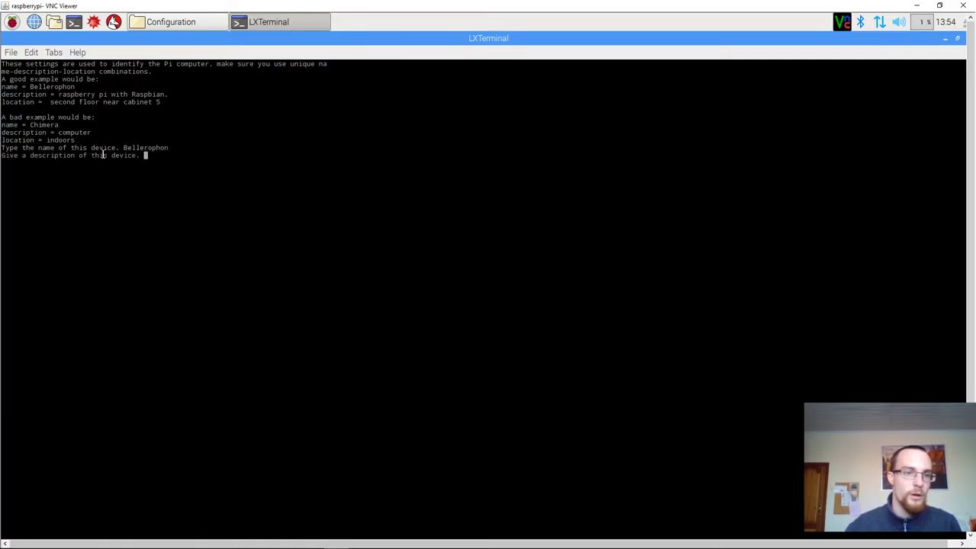
pyautogui.write('Rasp')
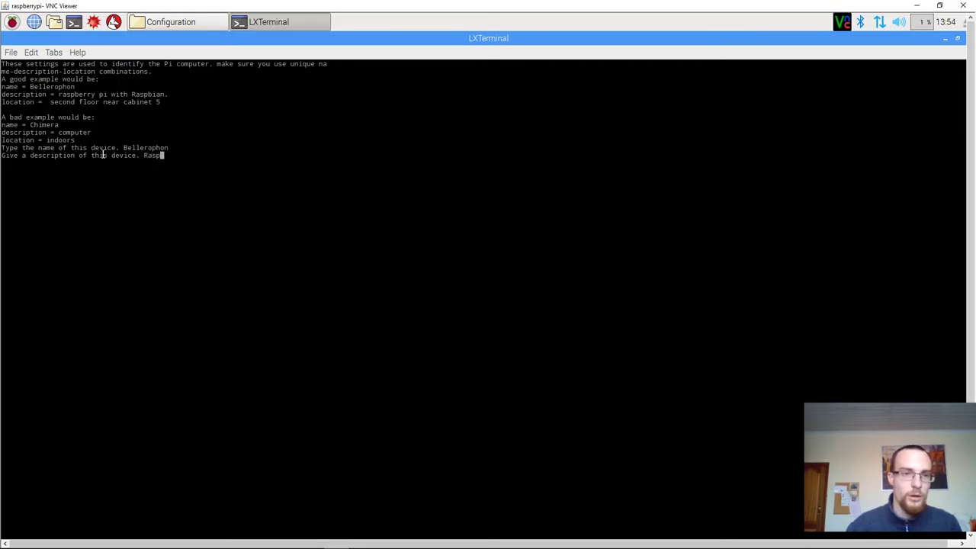
pyautogui.write('bian ')
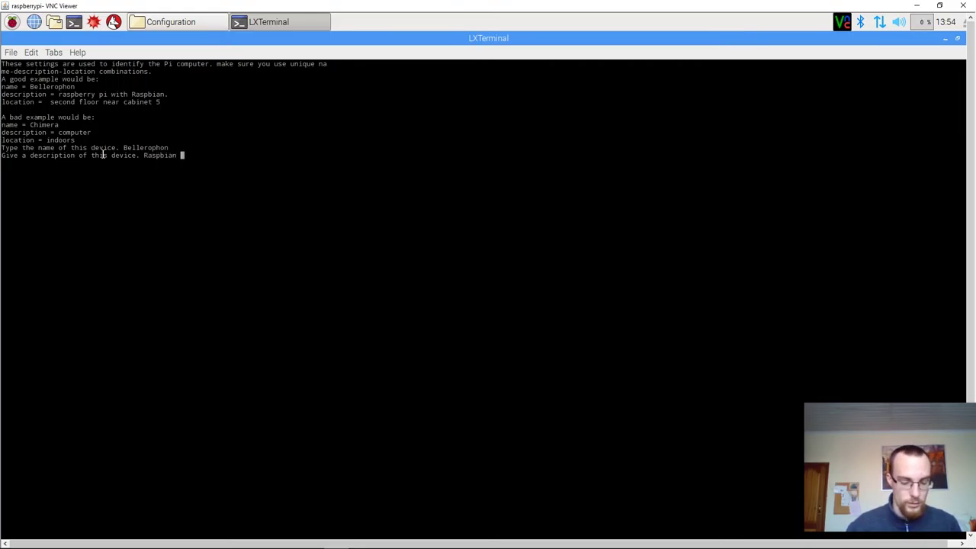
pyautogui.write('node')
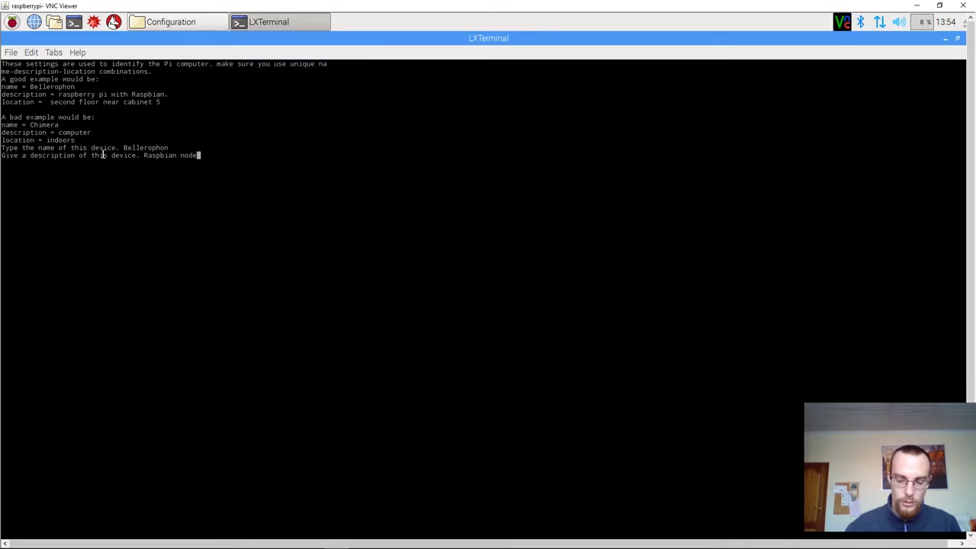
pyautogui.write(' 1')
pyautogui.press('Return')
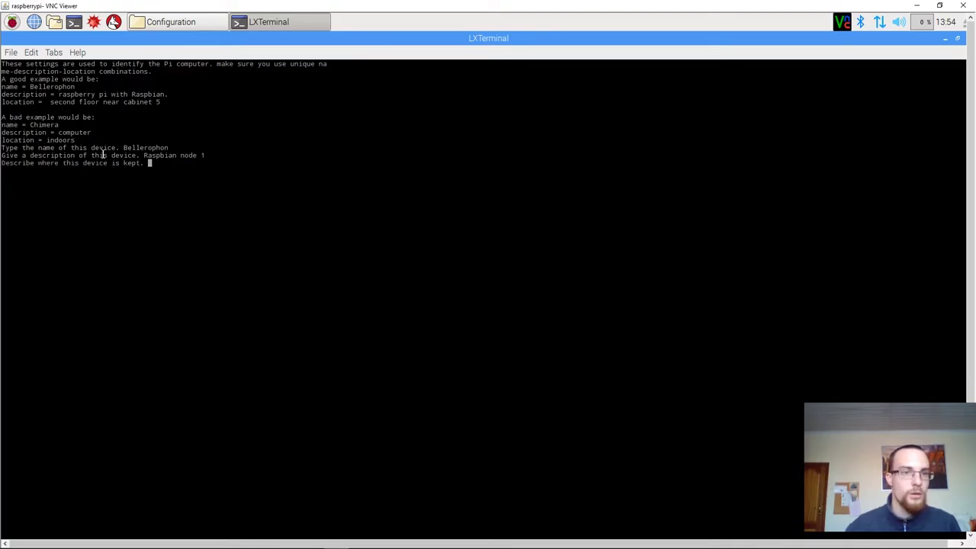
pyautogui.write('nea')
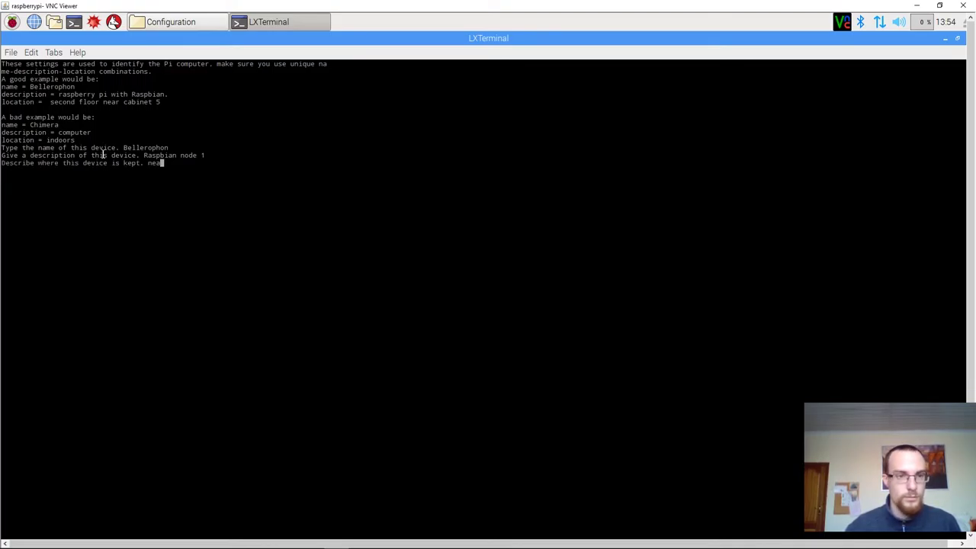
pyautogui.write('r cabinet')
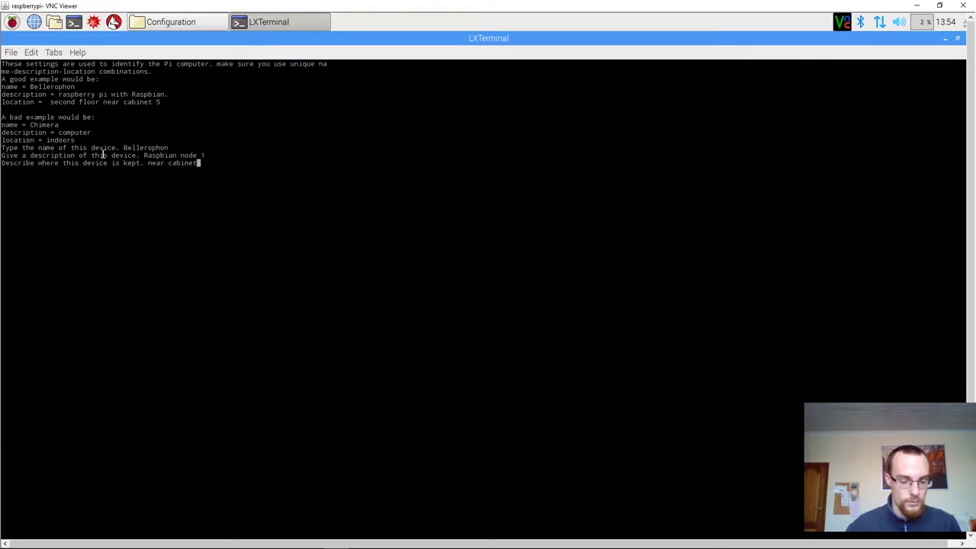
pyautogui.write(' 3')
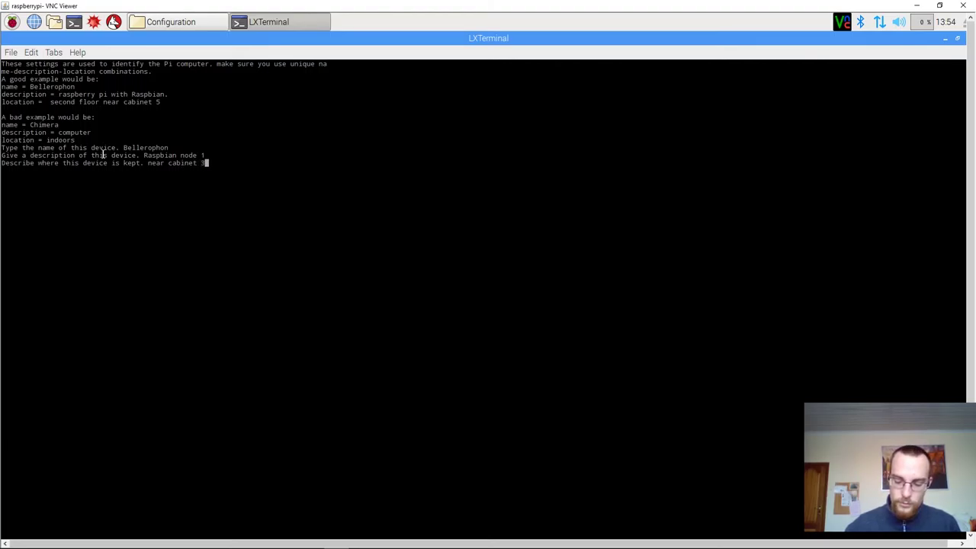
pyautogui.press('Return')
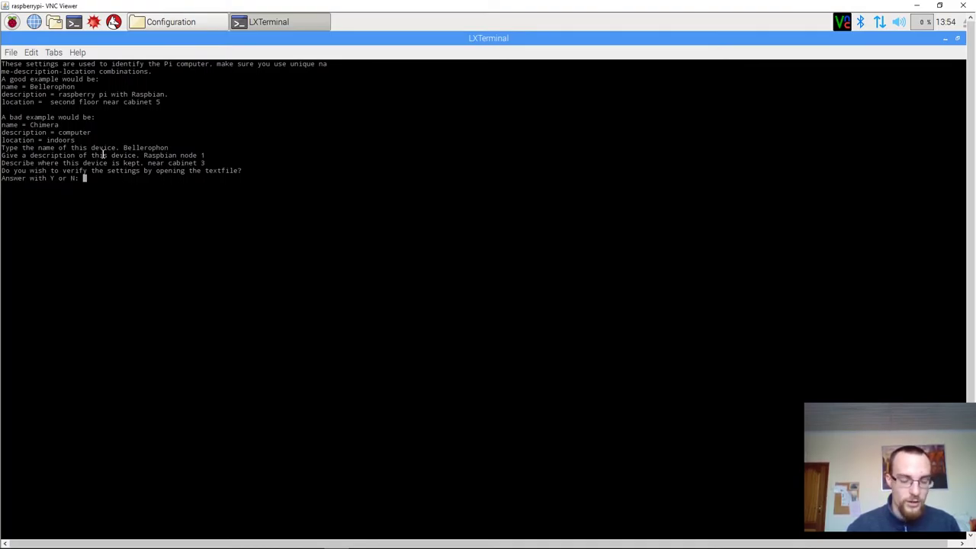
# - Open device.ini in Leafpad to verify it, then close it and the setup script
pyautogui.write('y')
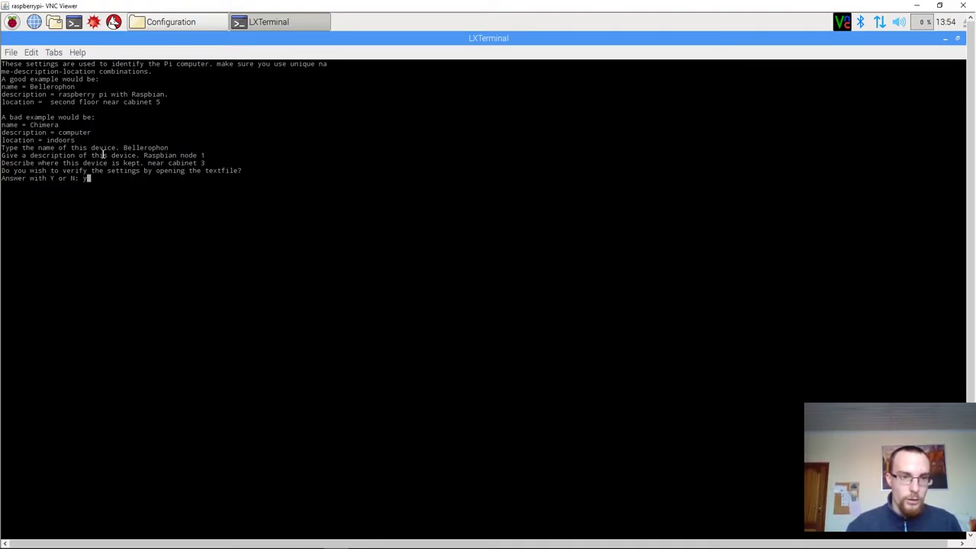
pyautogui.press('Return')
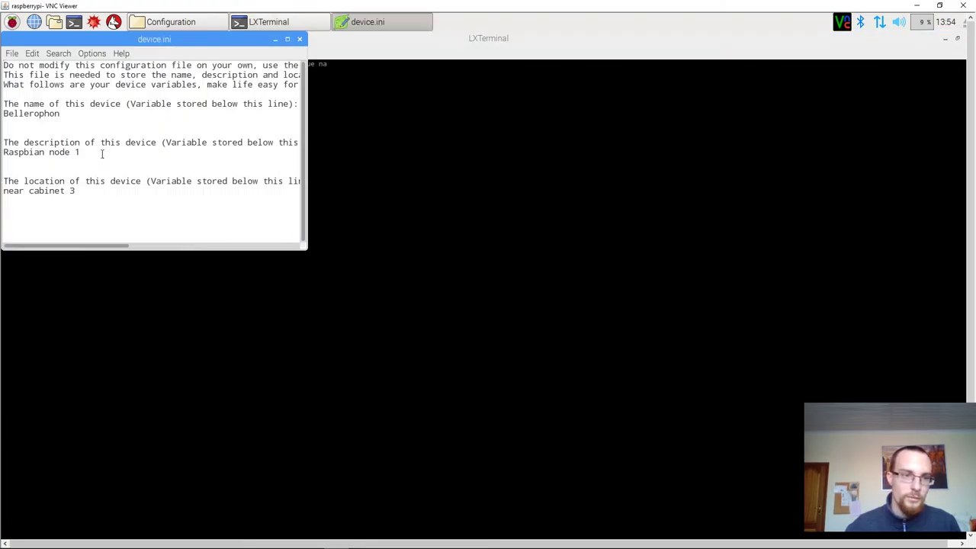
pyautogui.moveTo(143, 44); pyautogui.dragTo(446, 82)
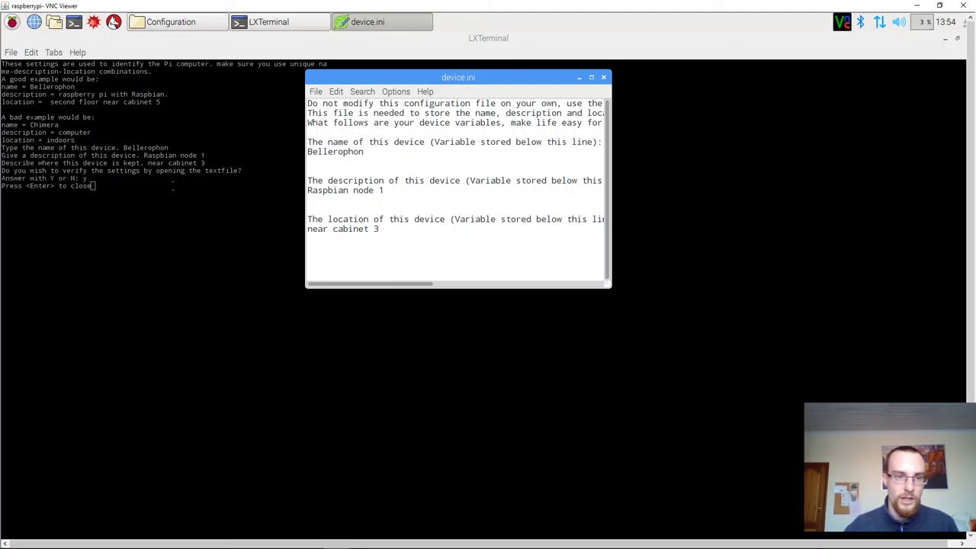
pyautogui.doubleClick(170, 186)
pyautogui.press('Return')
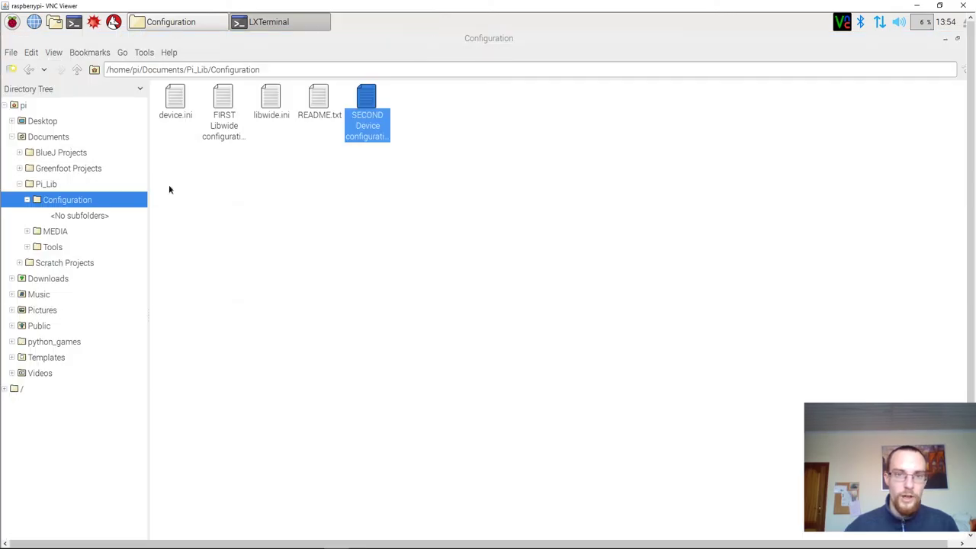
# - Close the Configuration folder window and dismiss the desktop context menu
pyautogui.doubleClick(855, 42)
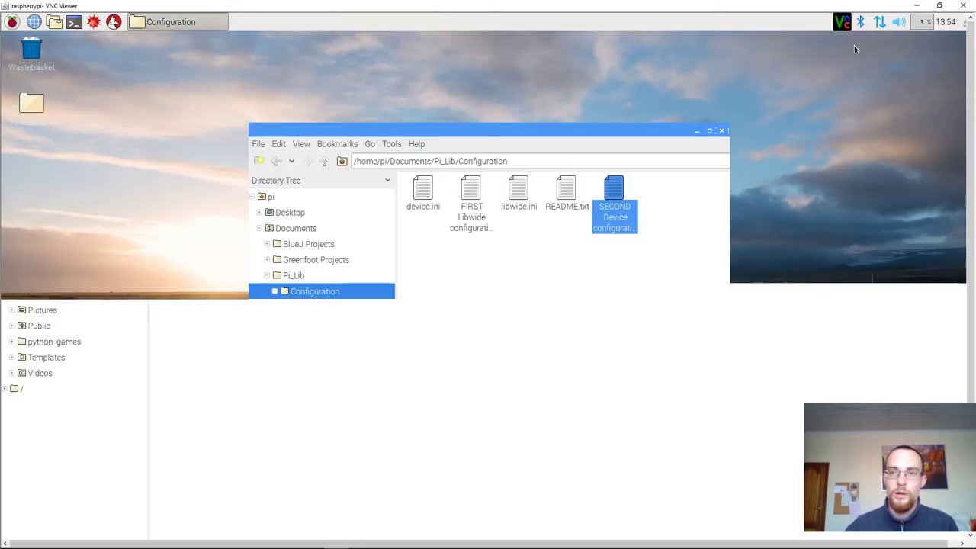
pyautogui.click(722, 132)
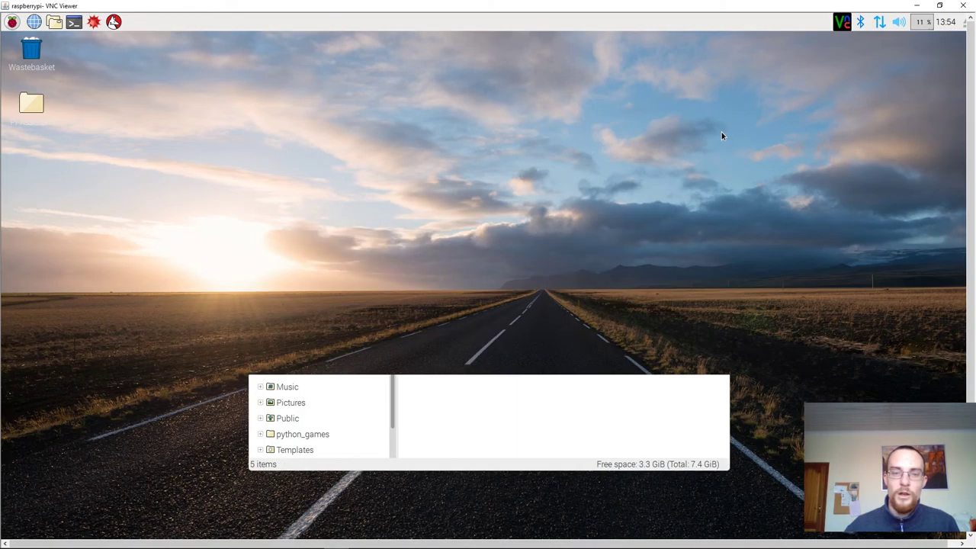
pyautogui.rightClick(702, 111)
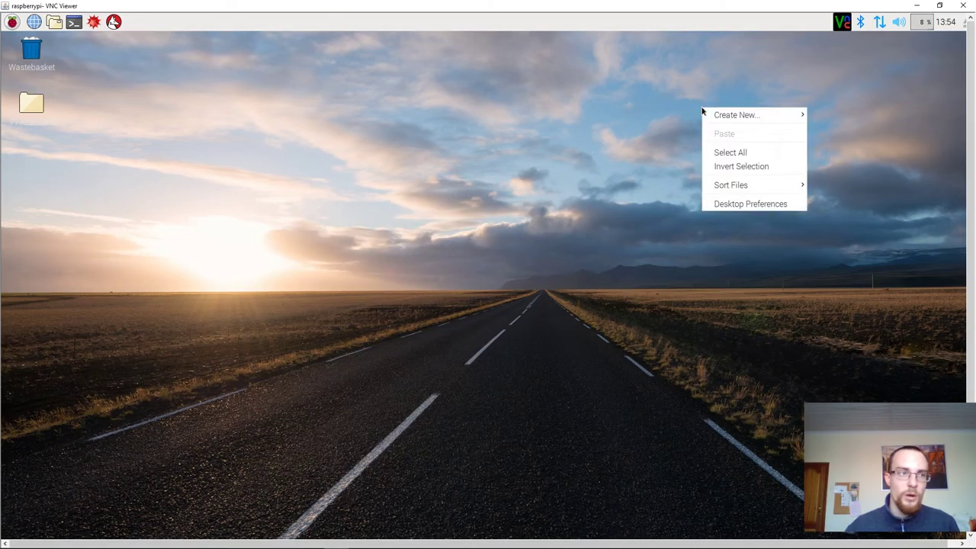
pyautogui.click(660, 104)
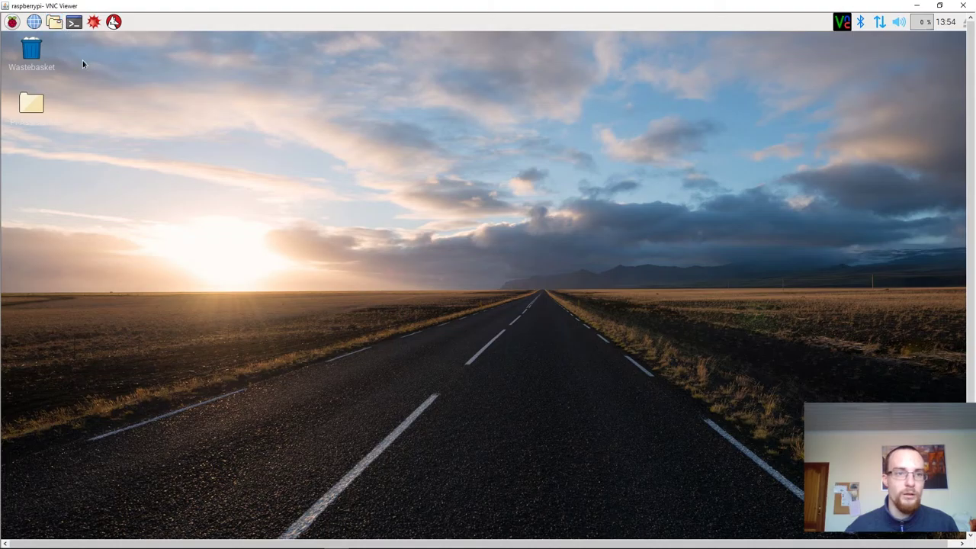
# - Open the Pi-Assistant desktop folder and run Pi-Assistant.py
pyautogui.click(40, 105)
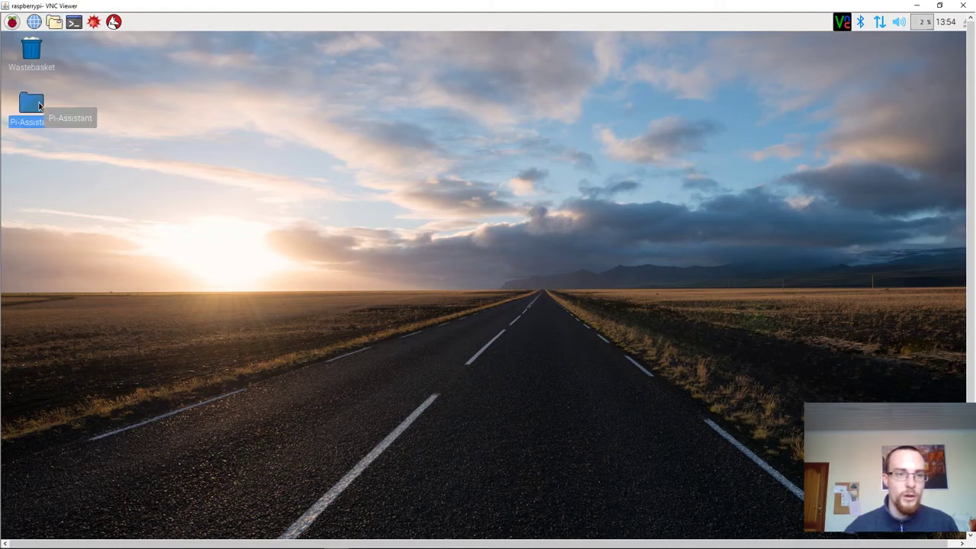
pyautogui.doubleClick(39, 105)
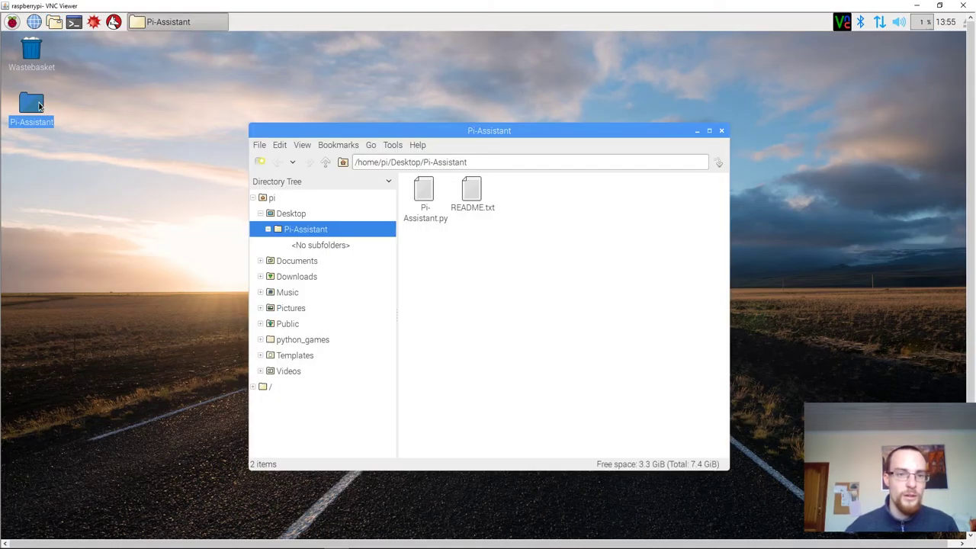
pyautogui.click(431, 192)
pyautogui.doubleClick(430, 192)
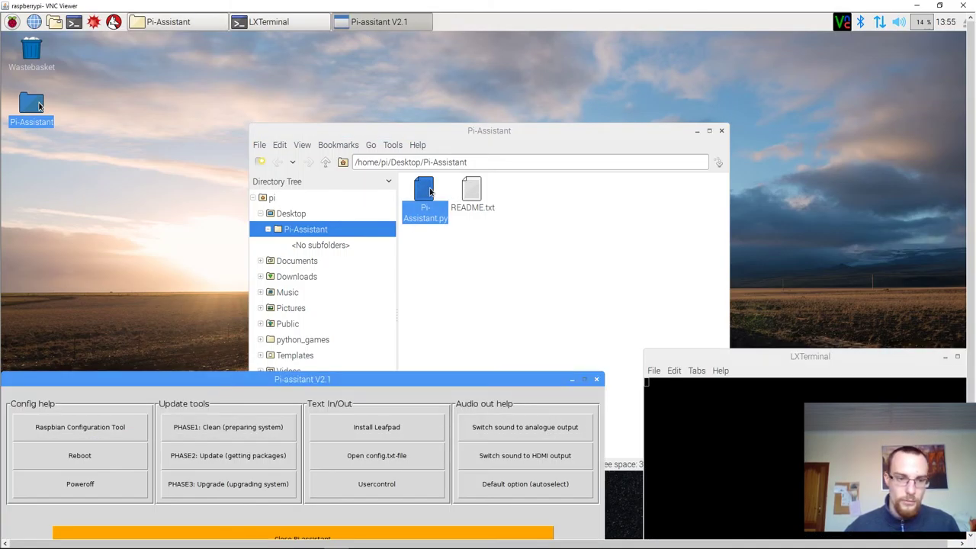
# - Launch raspi-config from Pi-Assistant, run Expand Filesystem, then choose Finish to reach the reboot prompt
pyautogui.click(109, 428)
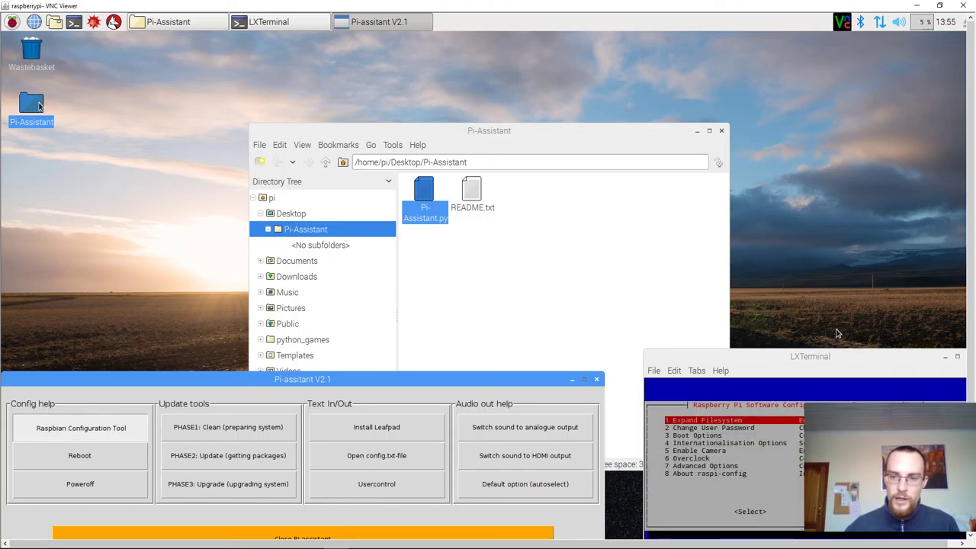
pyautogui.doubleClick(810, 356)
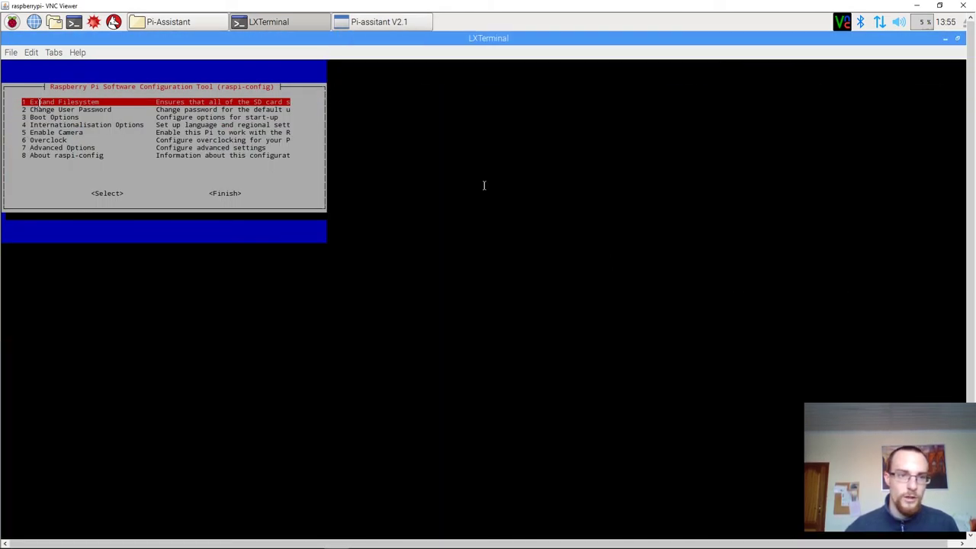
pyautogui.press('Return')
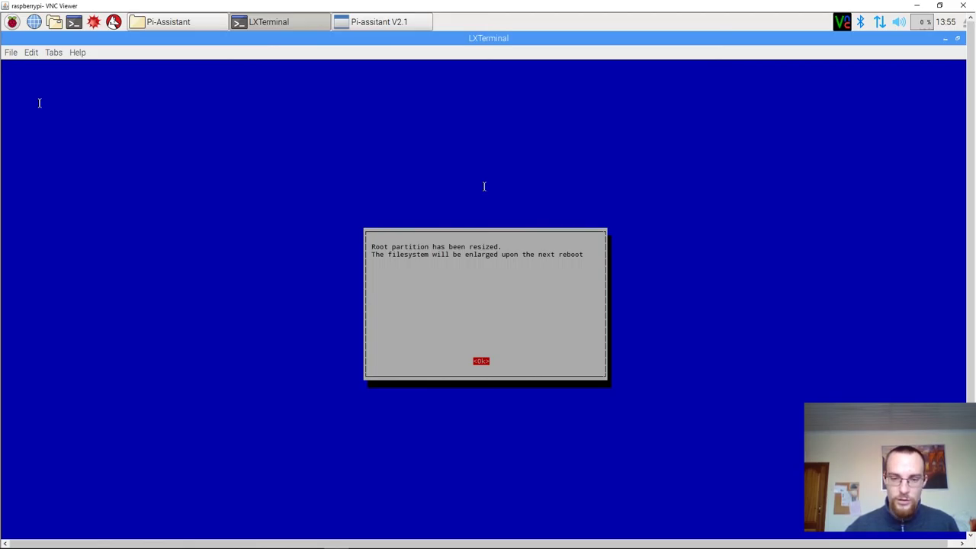
pyautogui.press('Return')
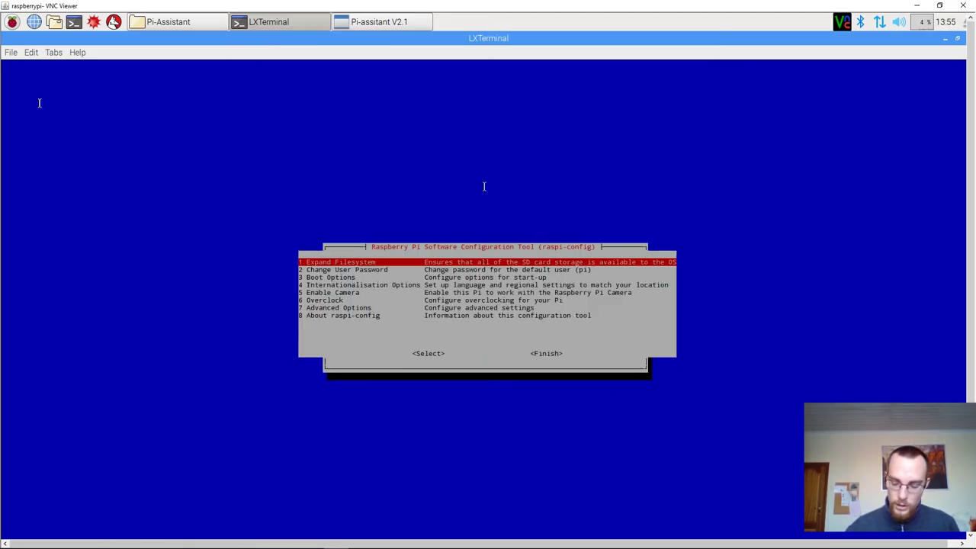
pyautogui.press('Tab')
pyautogui.press('Tab')
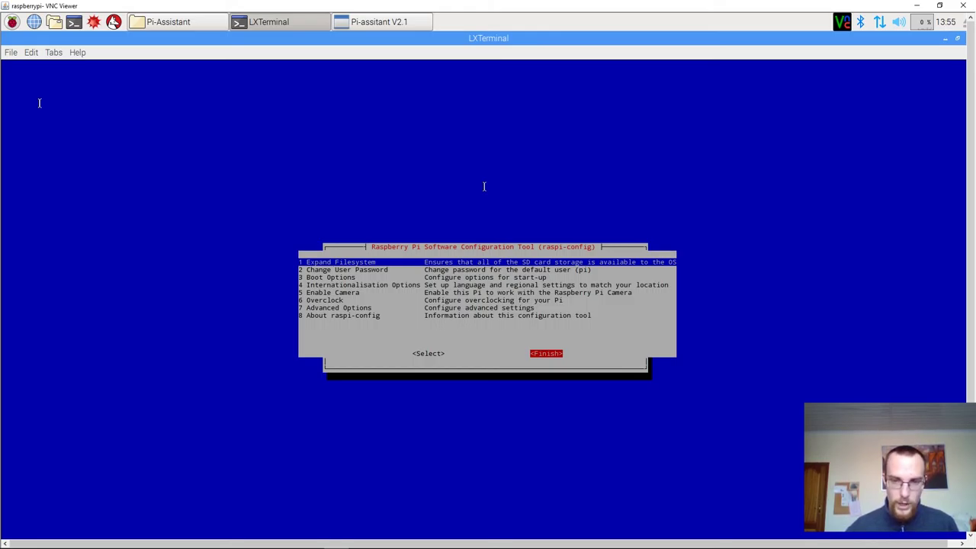
pyautogui.press('Return')
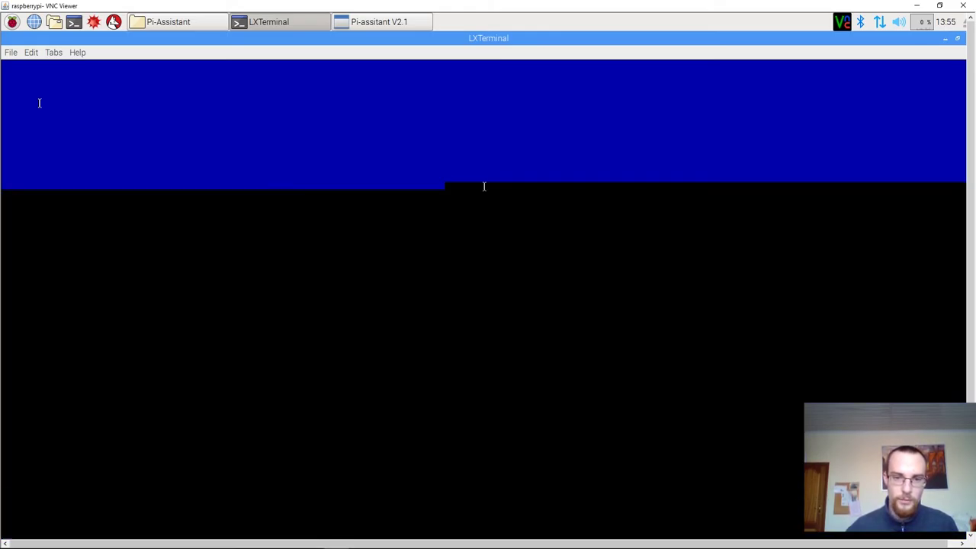